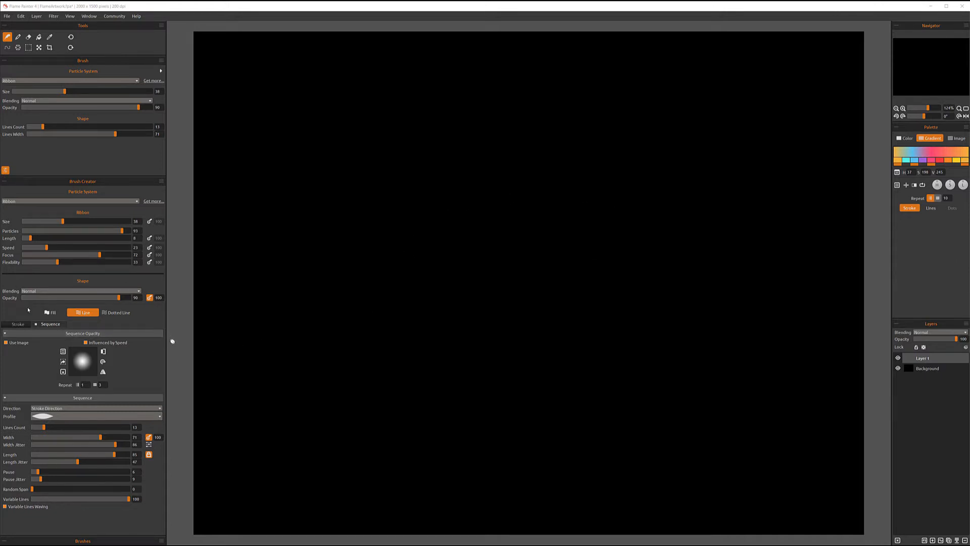
Set the ribbon brush opacity to 92, switch its shape to Dotted Line and show the dot settings.
mouse_move(120, 299)
mouse_down()
mouse_move(134, 299)
mouse_move(121, 300)
mouse_up()
click(122, 312)
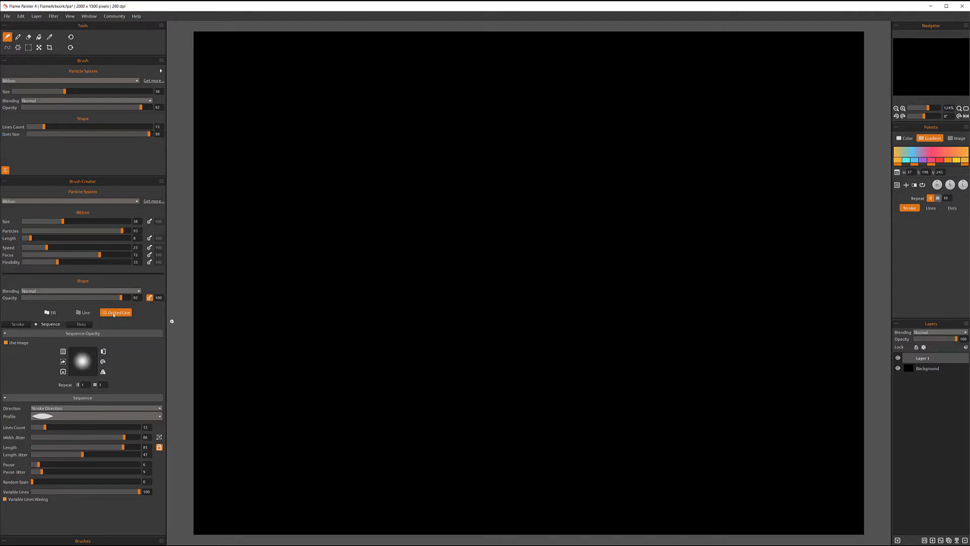
click(80, 324)
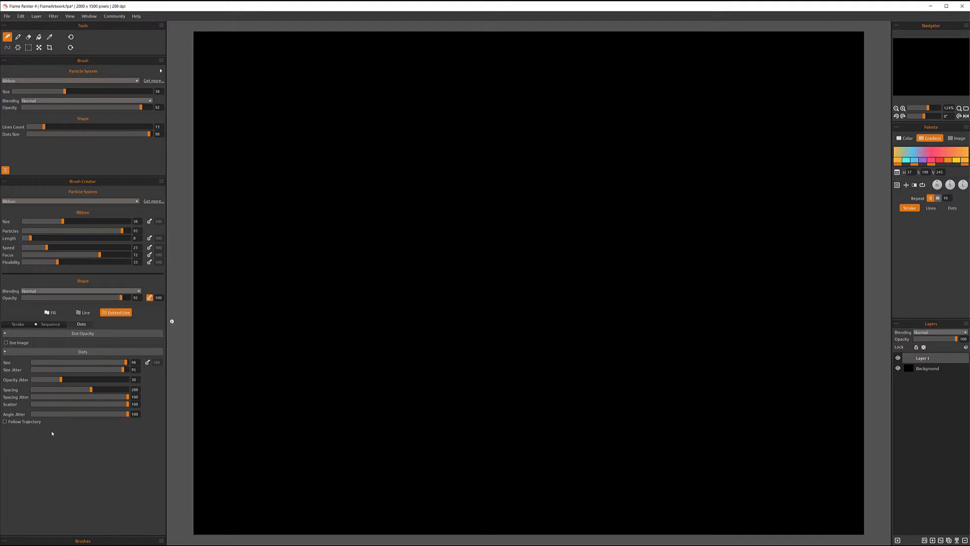
Turn on the use of an image for the dot opacity.
drag(174, 319, 204, 251)
click(904, 138)
click(943, 139)
click(48, 325)
click(80, 323)
click(6, 343)
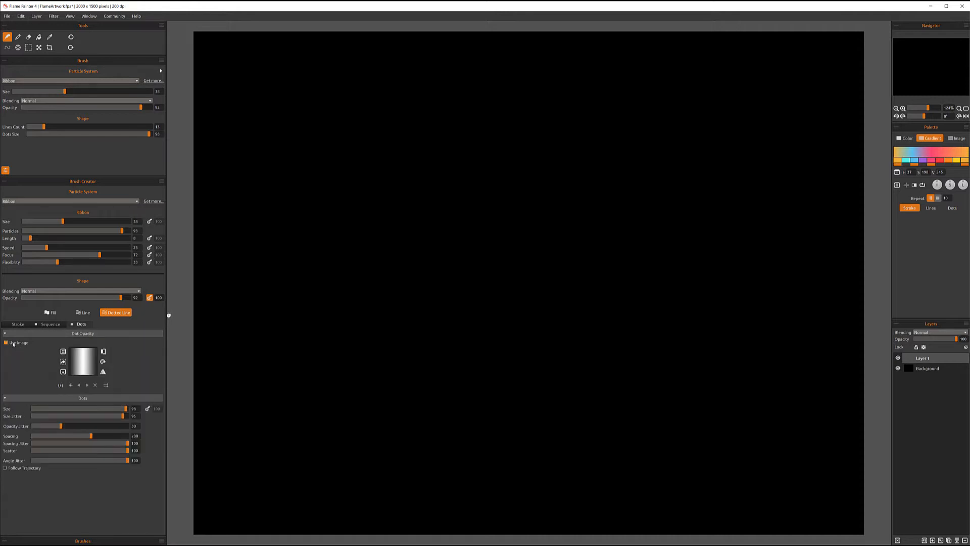
click(63, 373)
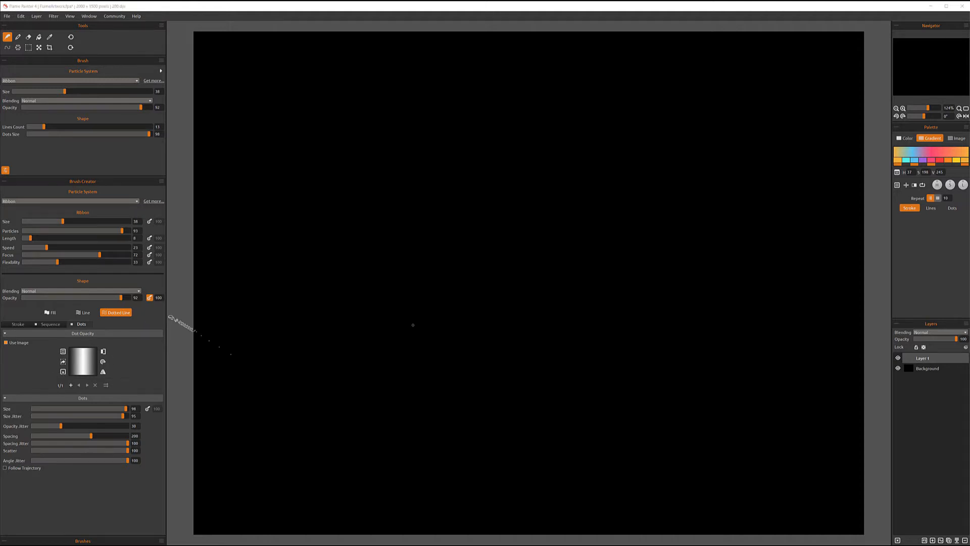
Add a new vector layer above Layer 1 and return to the brush's dot settings.
click(941, 540)
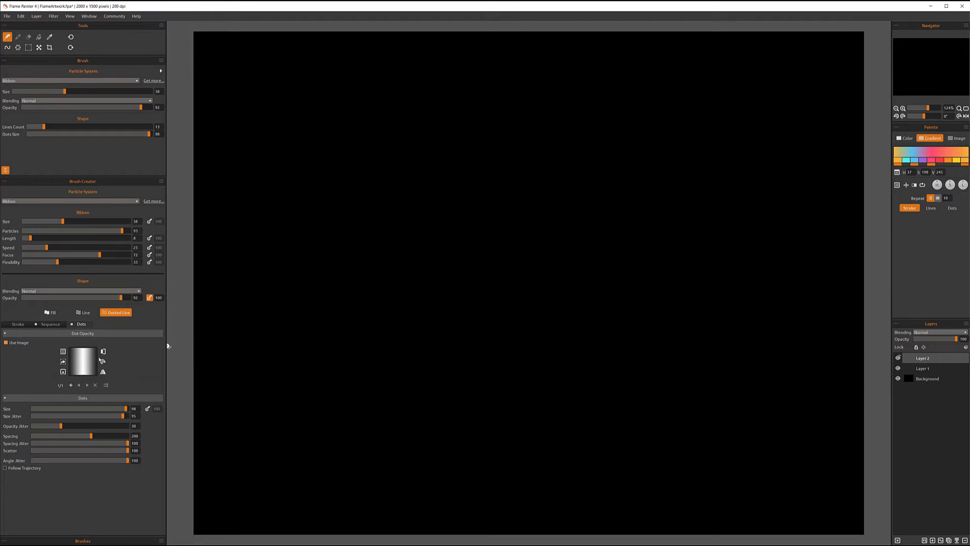
click(47, 324)
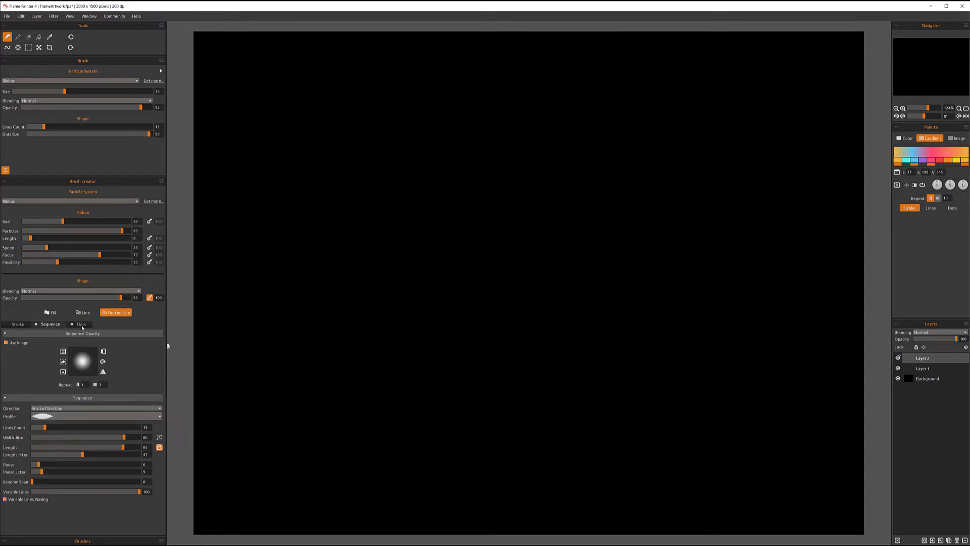
click(81, 325)
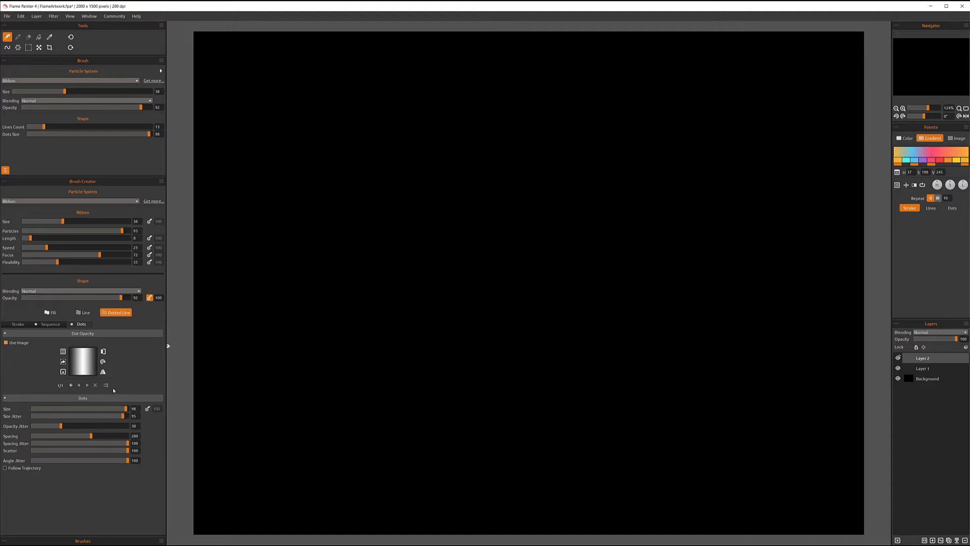
Load the first soft round brush image from the library for the dots and add the X shape as a second image.
click(63, 351)
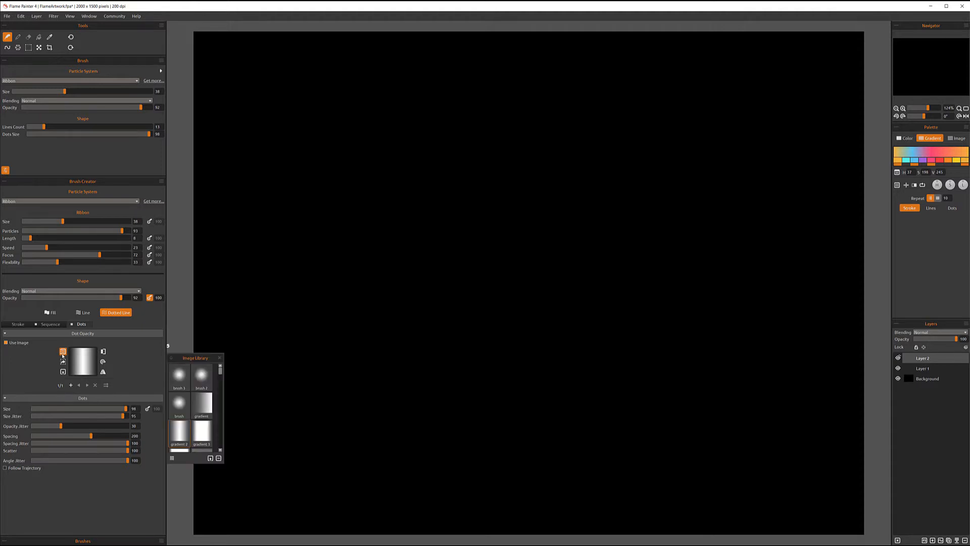
click(179, 377)
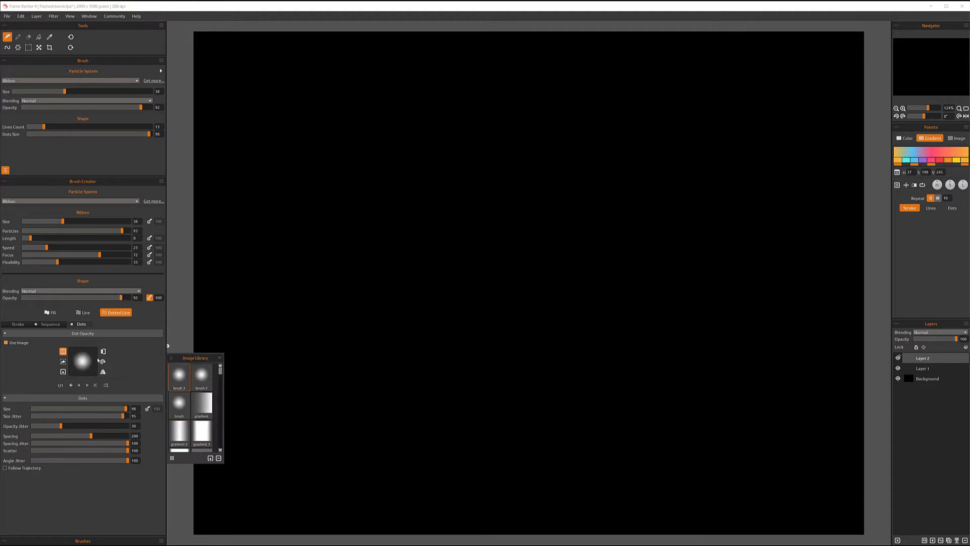
click(70, 385)
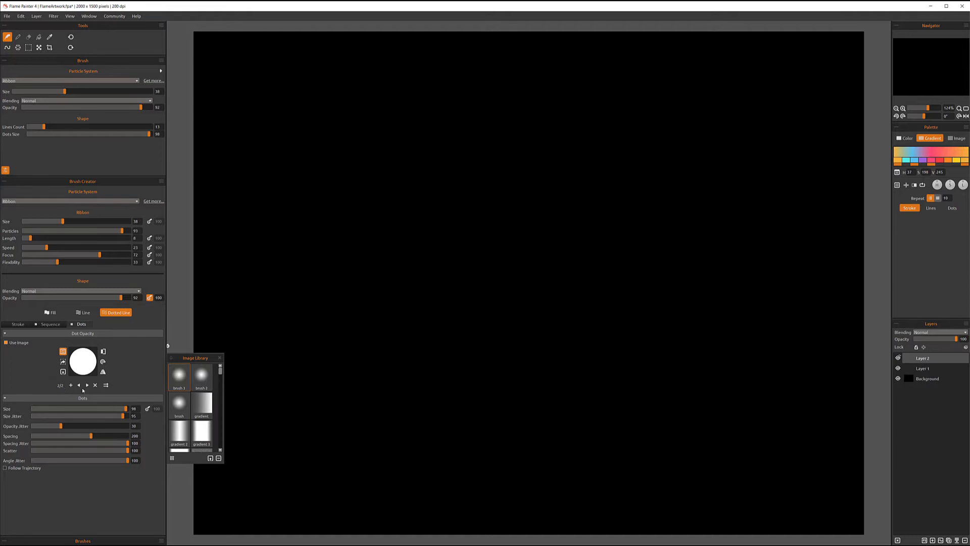
drag(220, 373, 219, 389)
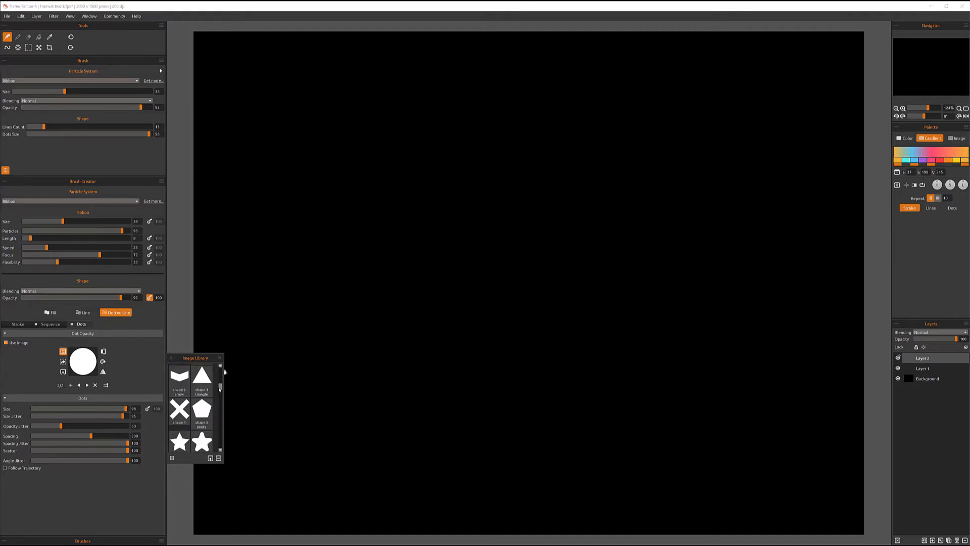
click(179, 409)
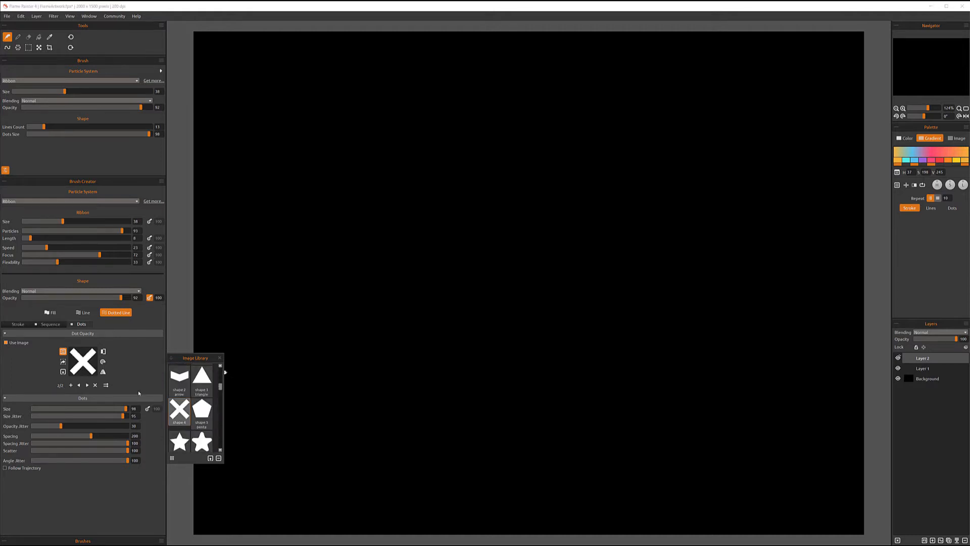
Replace the first dot image with the pointed star, shape 6.
click(79, 385)
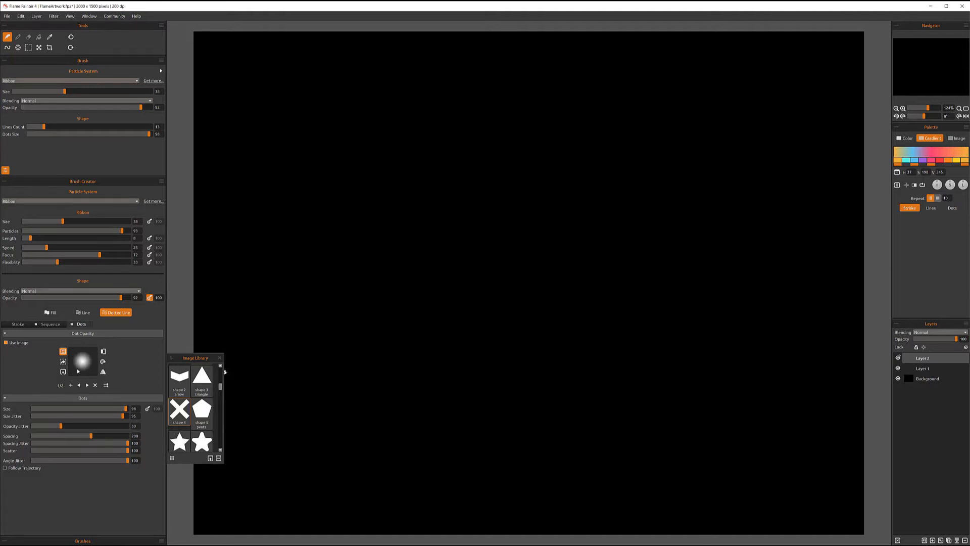
click(179, 440)
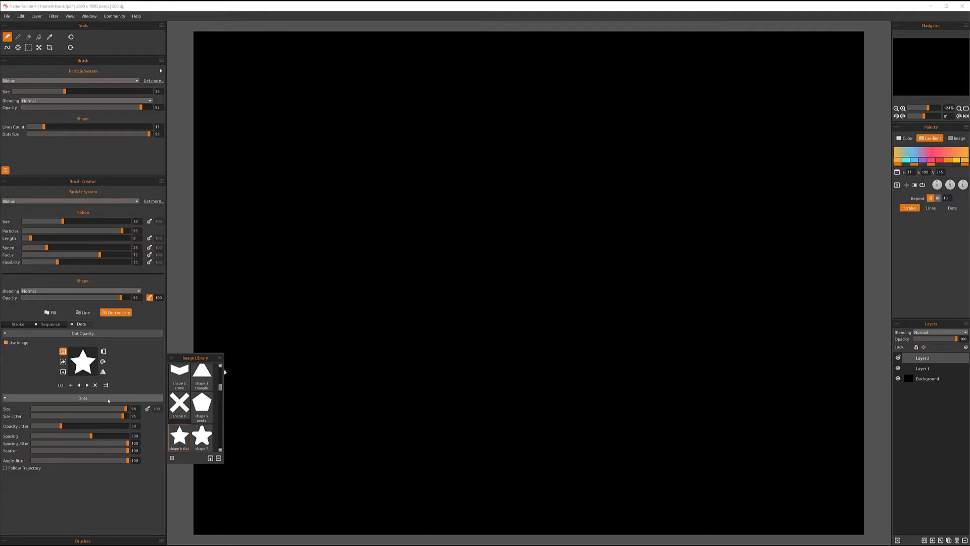
click(70, 385)
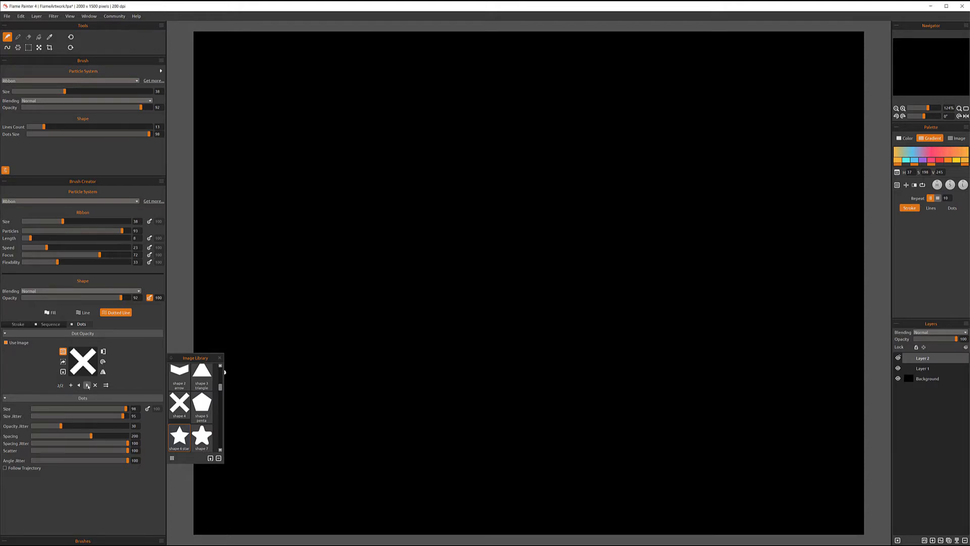
Add the triangle, shape 3, as the third dot image and close the image library.
click(70, 385)
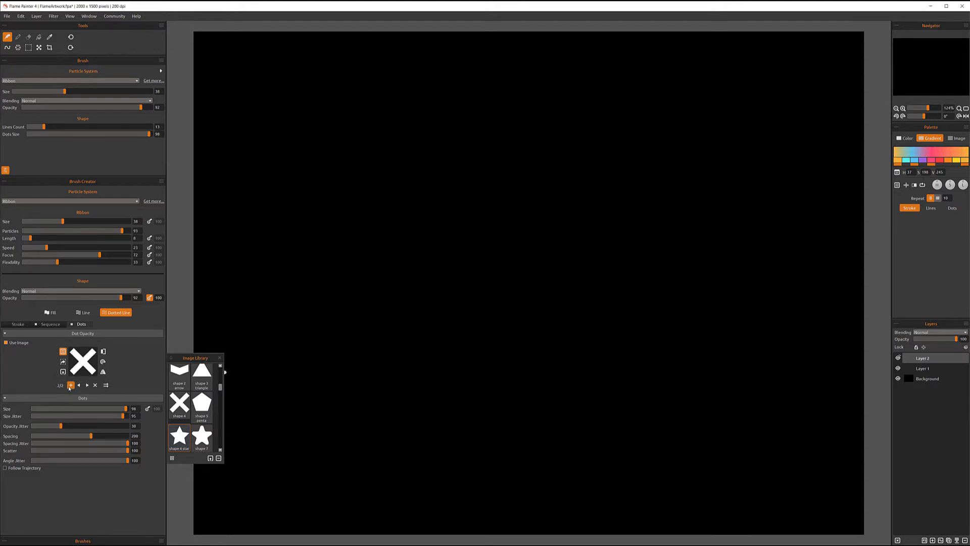
scroll(212, 407, down, 3)
scroll(206, 417, up, 2)
scroll(202, 411, up, 2)
scroll(200, 409, down, 2)
click(201, 404)
click(202, 374)
scroll(172, 391, up, 1)
click(220, 358)
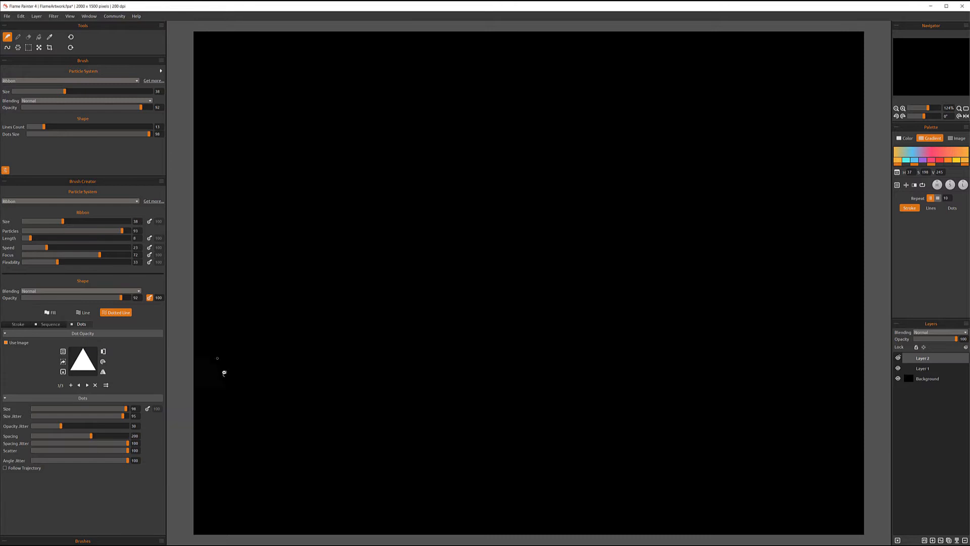
Return to the star dot image and paint a long looping stroke across the canvas on the vector layer.
click(79, 385)
click(79, 385)
mouse_move(277, 222)
mouse_down()
mouse_move(434, 166)
mouse_move(381, 251)
mouse_move(371, 401)
mouse_move(440, 455)
mouse_move(626, 374)
mouse_move(616, 232)
mouse_move(470, 214)
mouse_up()
mouse_move(495, 176)
mouse_down()
mouse_move(521, 273)
mouse_move(803, 430)
mouse_move(833, 457)
mouse_up()
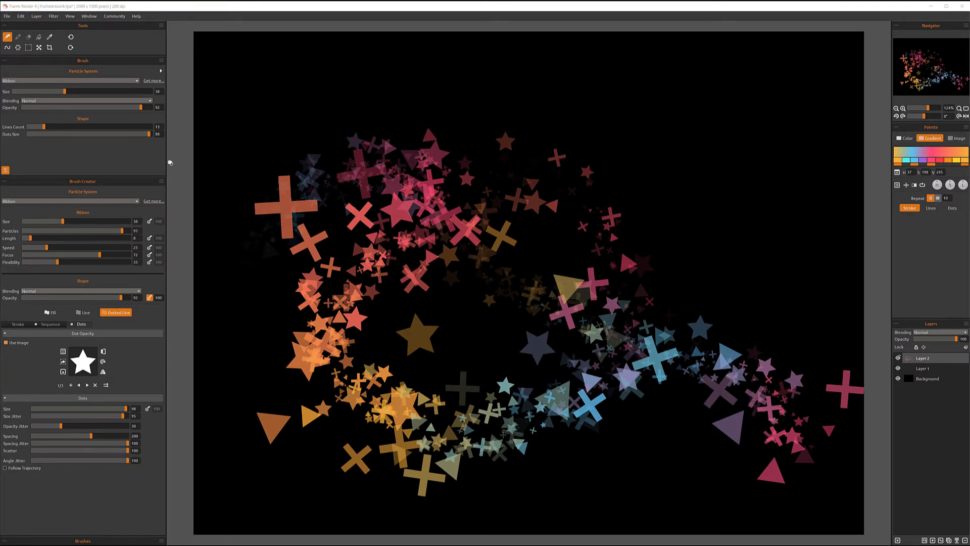
Open the painted stroke for vector path editing and slightly move the node at the top of its first curve.
click(7, 47)
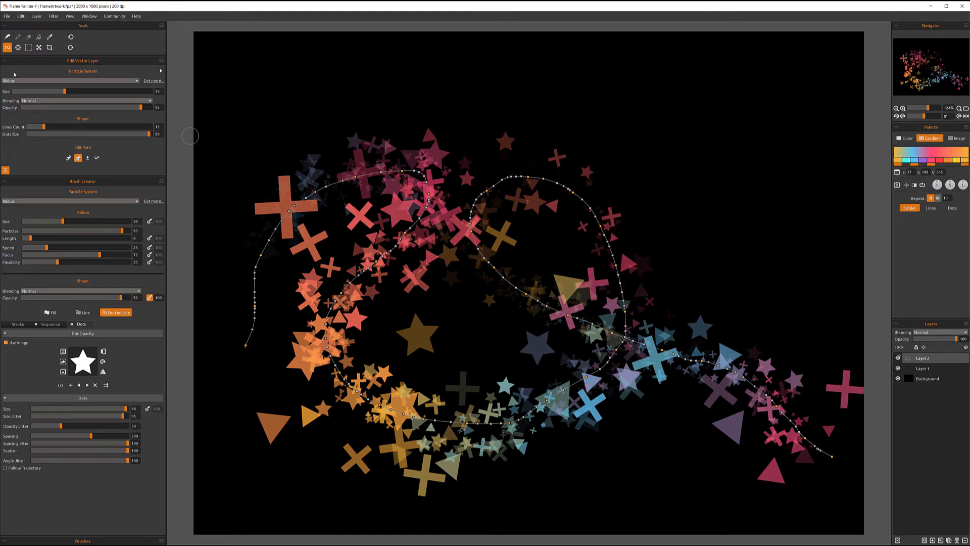
click(68, 157)
mouse_move(423, 177)
mouse_down()
mouse_move(410, 186)
mouse_move(421, 176)
mouse_up()
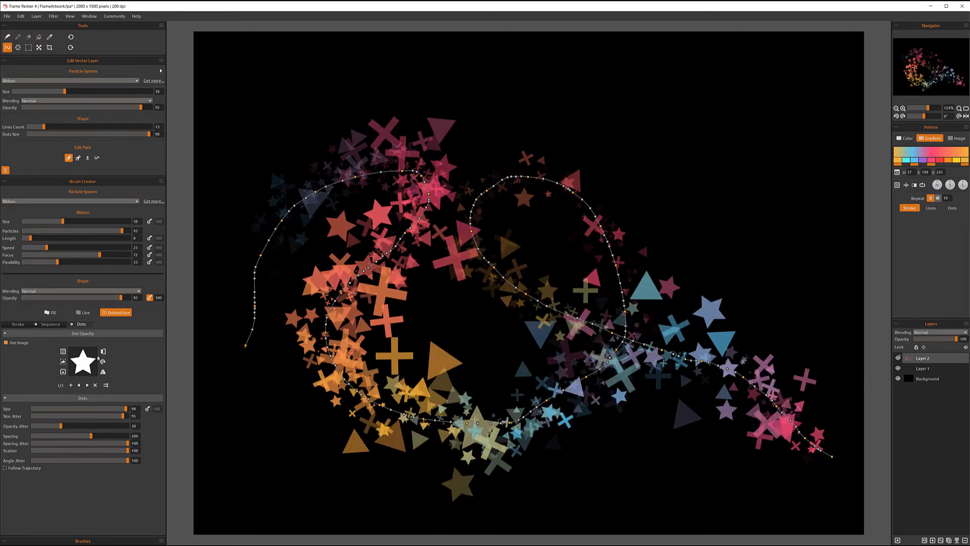
Remove the star and X dot images and replace the remaining triangle with the splat shape from the image library.
click(96, 385)
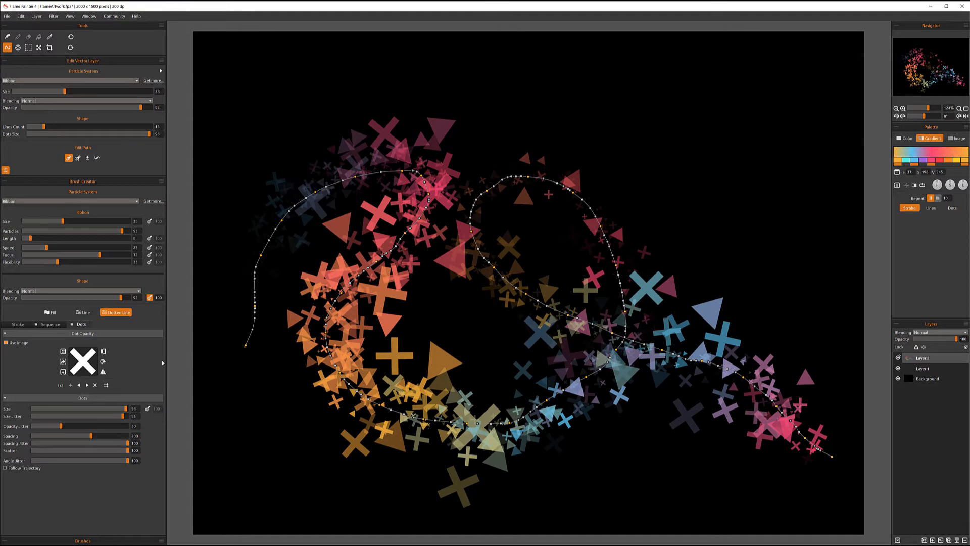
click(95, 385)
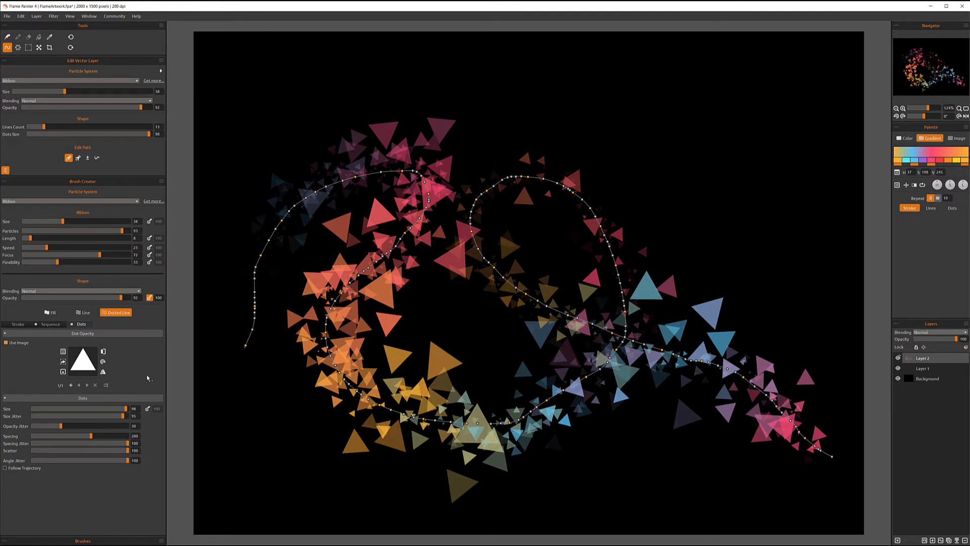
click(63, 351)
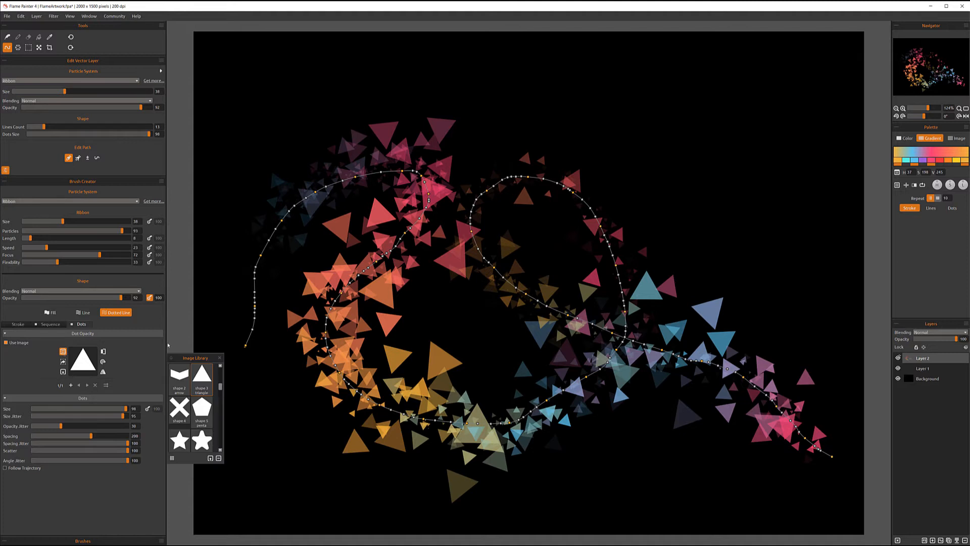
drag(220, 384, 216, 436)
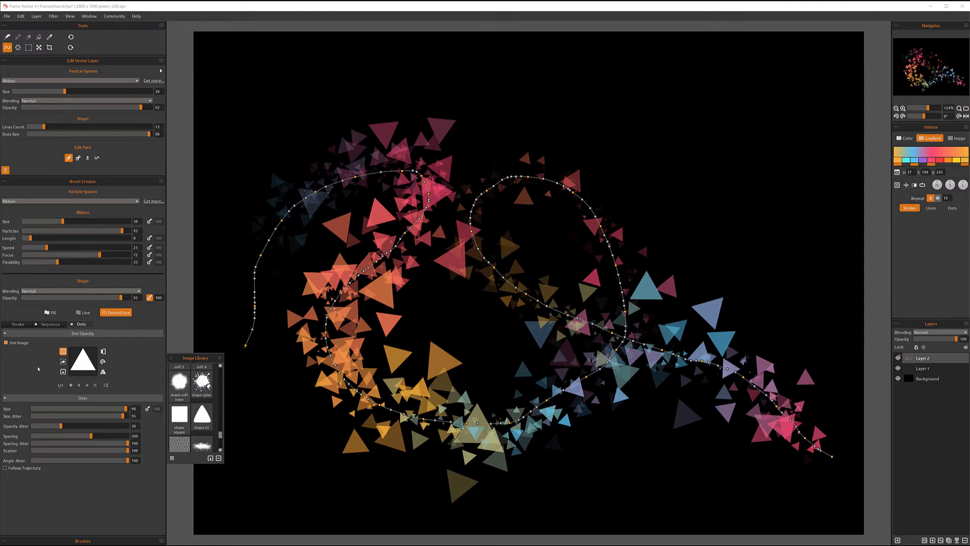
click(202, 383)
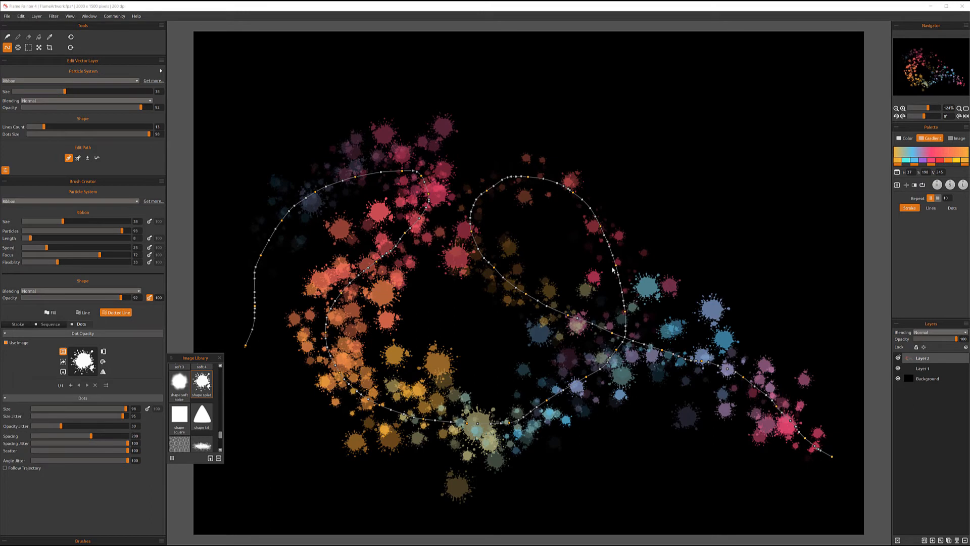
click(219, 357)
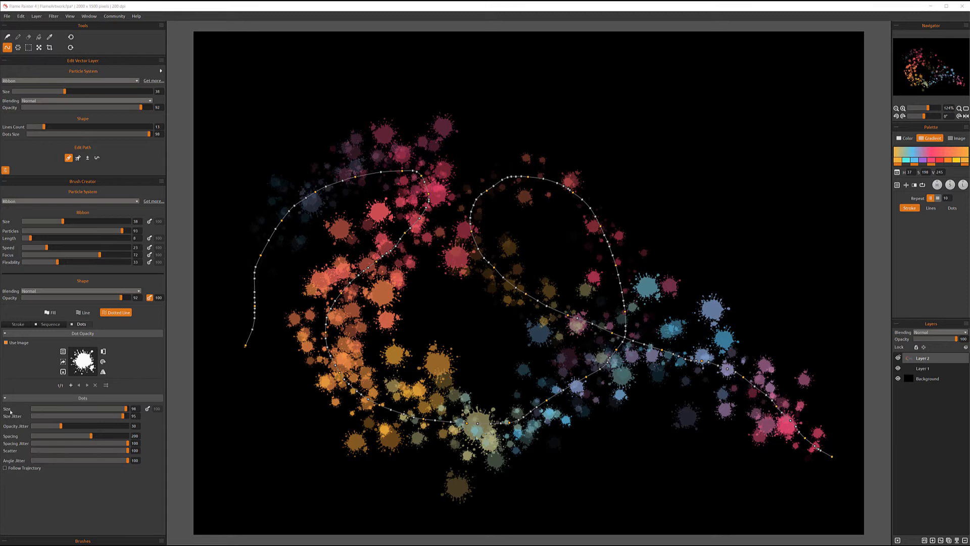
Set the dot size to 87 and enable its pen pressure control with a value of 50.
mouse_move(126, 408)
mouse_down()
mouse_move(77, 411)
mouse_move(115, 409)
mouse_up()
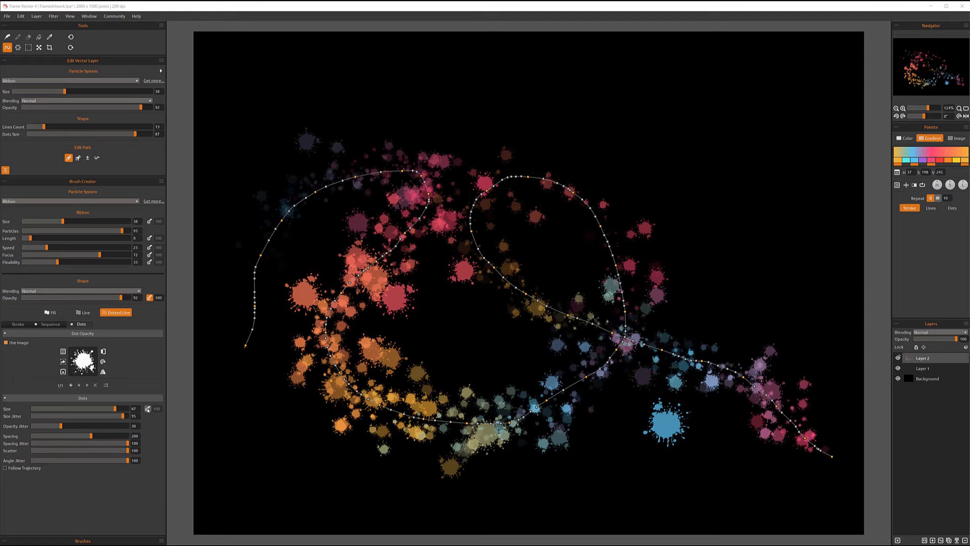
click(146, 409)
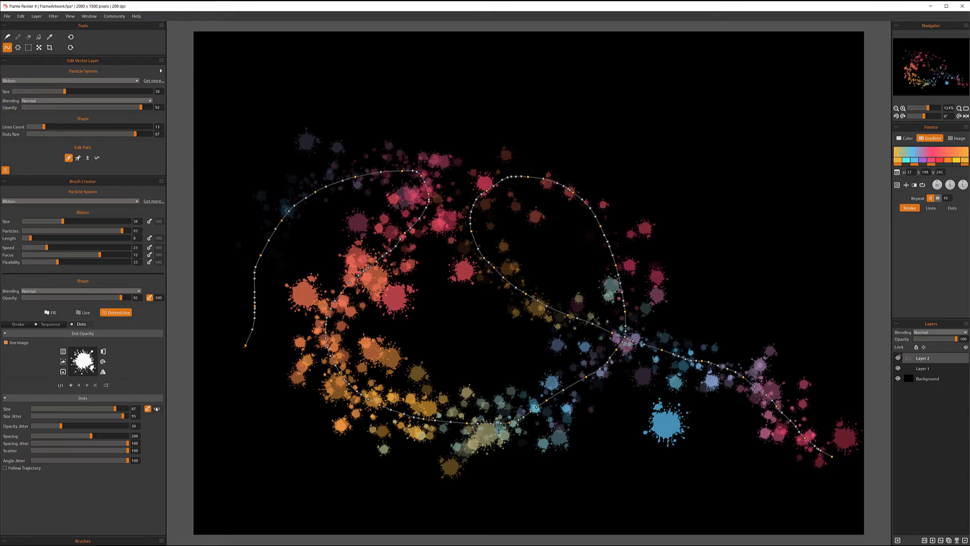
drag(157, 410, 155, 409)
click(156, 410)
text(50)
key(Return)
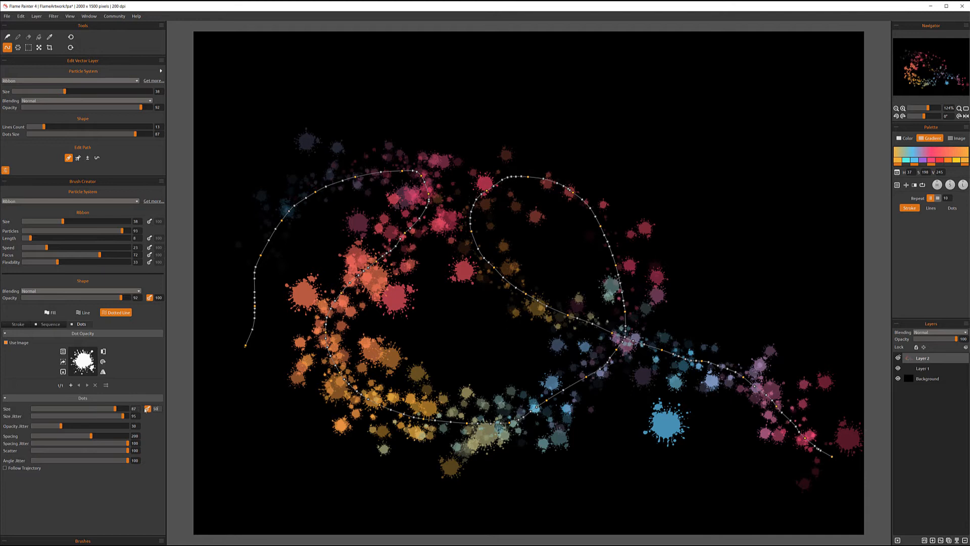
Turn off the pen pressure control for the dot size and set the size to 63.
drag(114, 408, 81, 409)
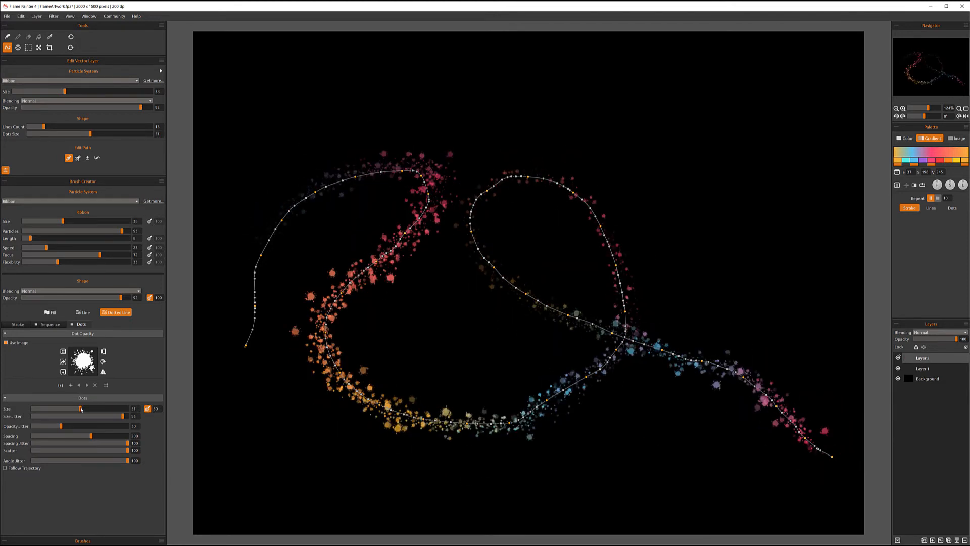
click(147, 409)
mouse_move(82, 409)
mouse_down()
mouse_move(118, 410)
mouse_move(92, 409)
mouse_up()
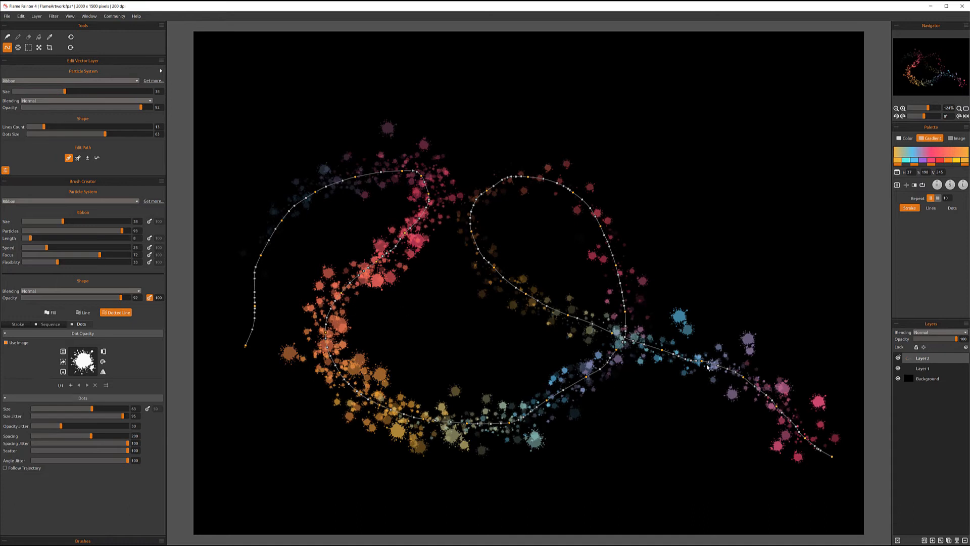
Set the dots' size jitter and opacity jitter to 0 and raise their spacing to 899.
drag(123, 417, 30, 417)
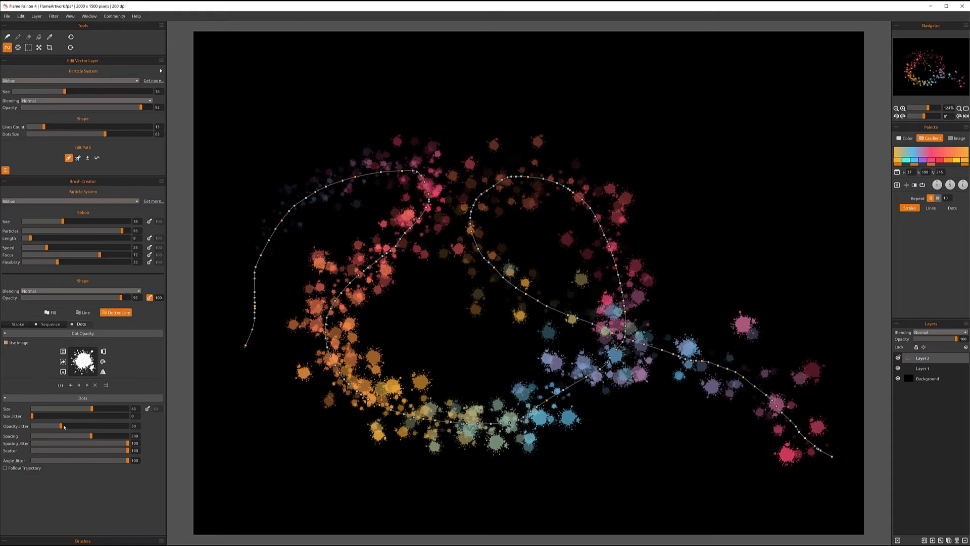
drag(95, 430, 132, 426)
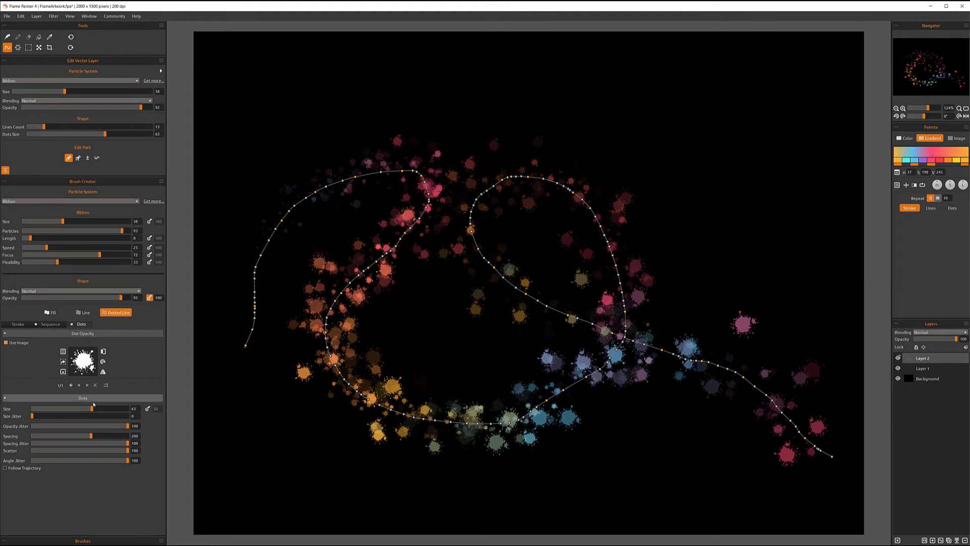
drag(127, 426, 31, 426)
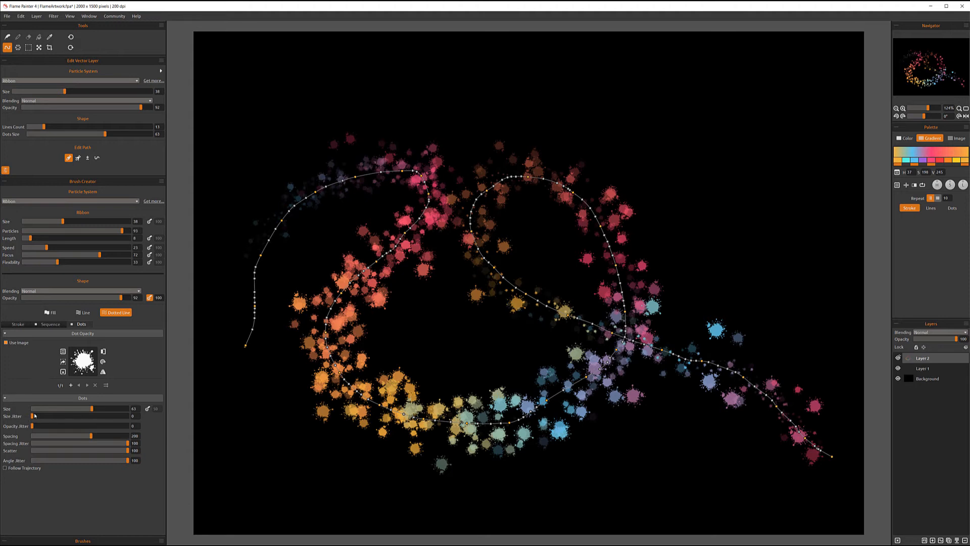
drag(92, 438, 126, 442)
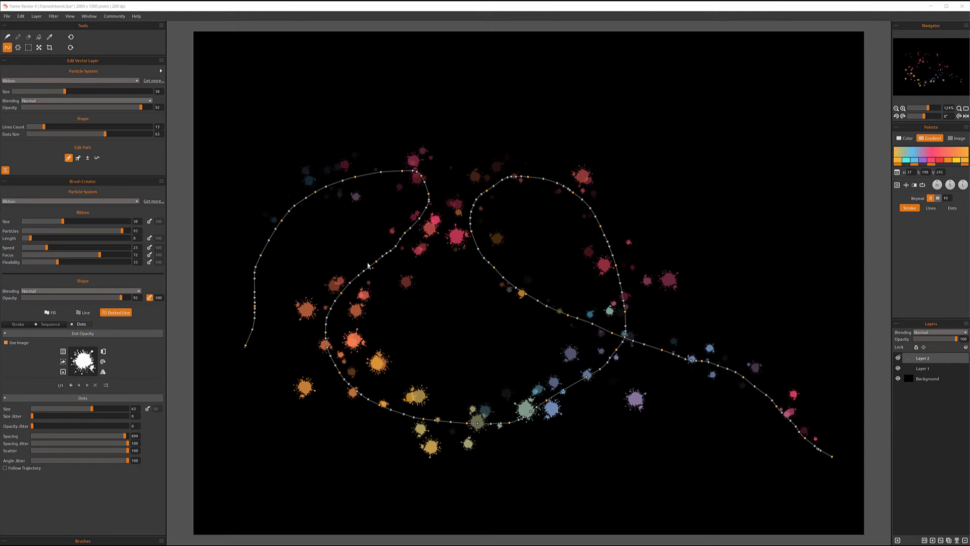
Set the dots' spacing jitter to 0, their spacing to 339 and their scatter to 35.
drag(127, 443, 30, 443)
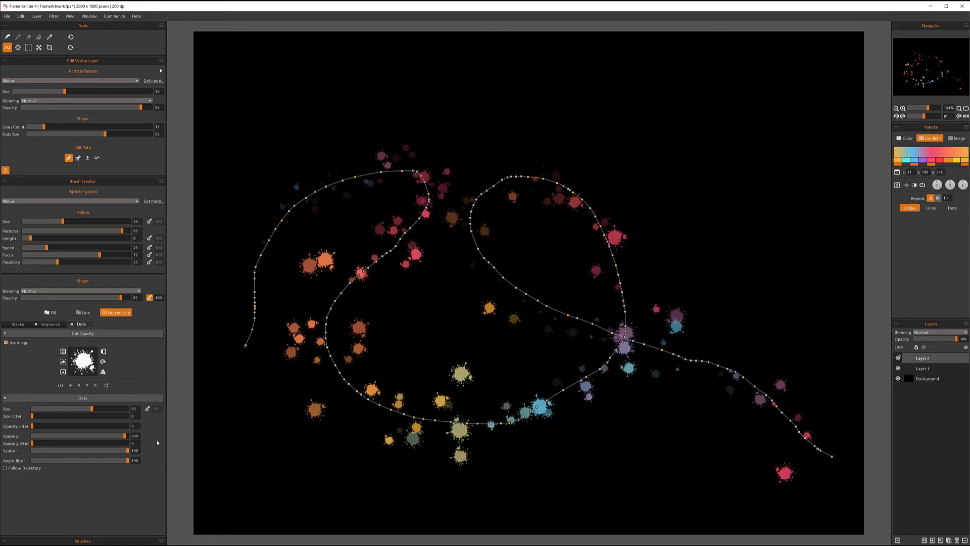
drag(121, 437, 97, 437)
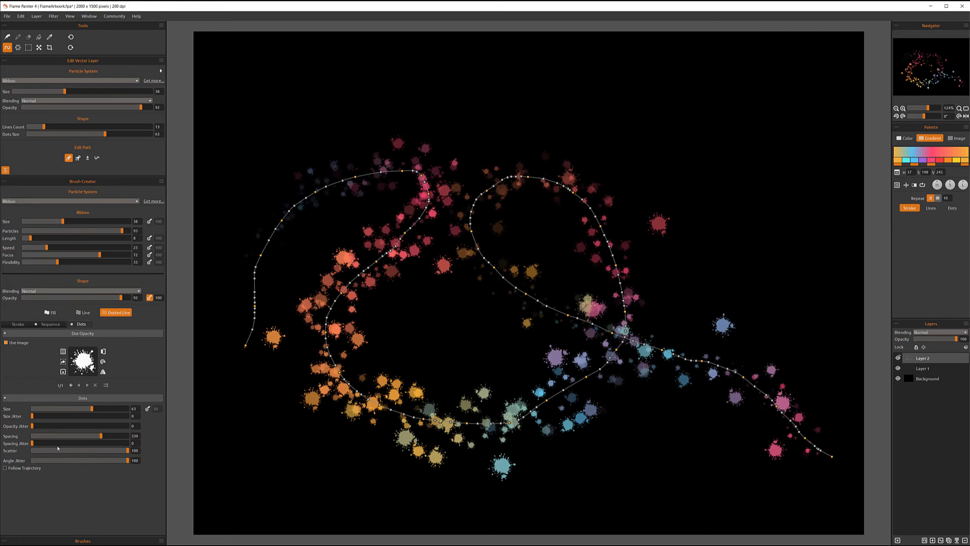
drag(127, 450, 12, 451)
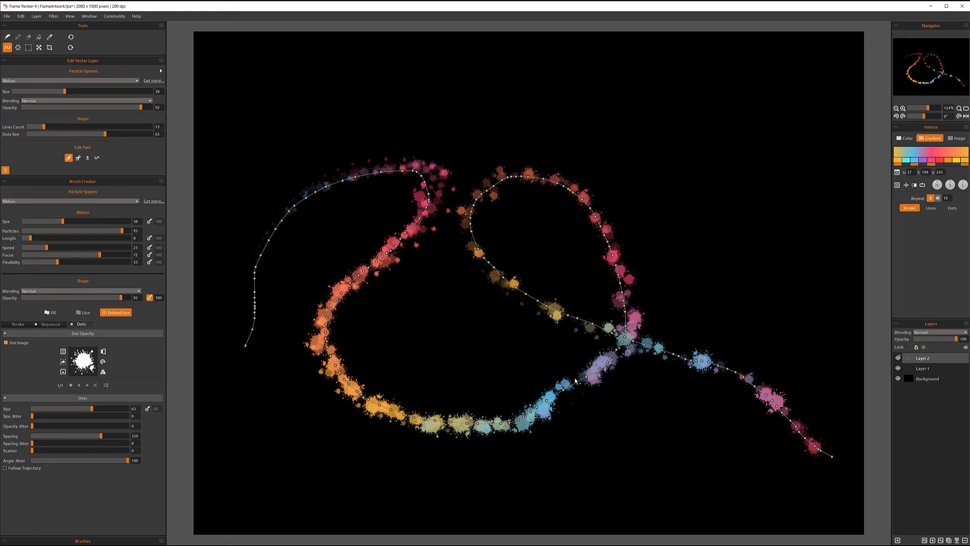
drag(34, 453, 65, 453)
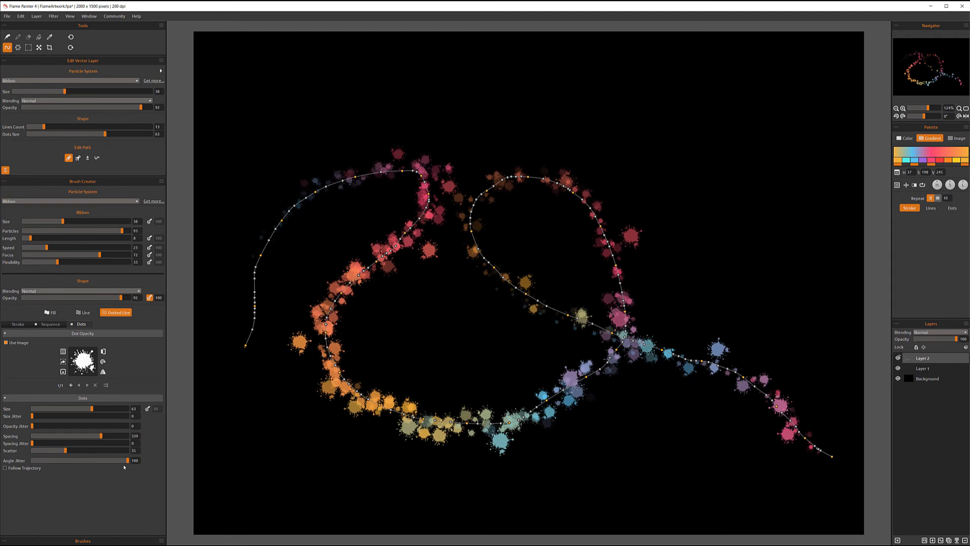
Compare the dots' angle jitter at 0 and 100, and leave it set to 0.
drag(127, 461, 39, 456)
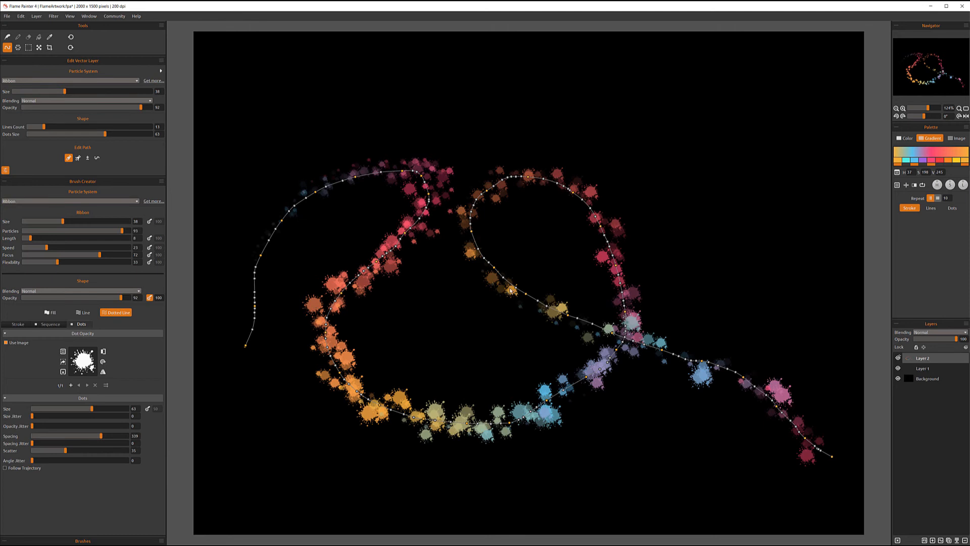
drag(39, 463, 132, 464)
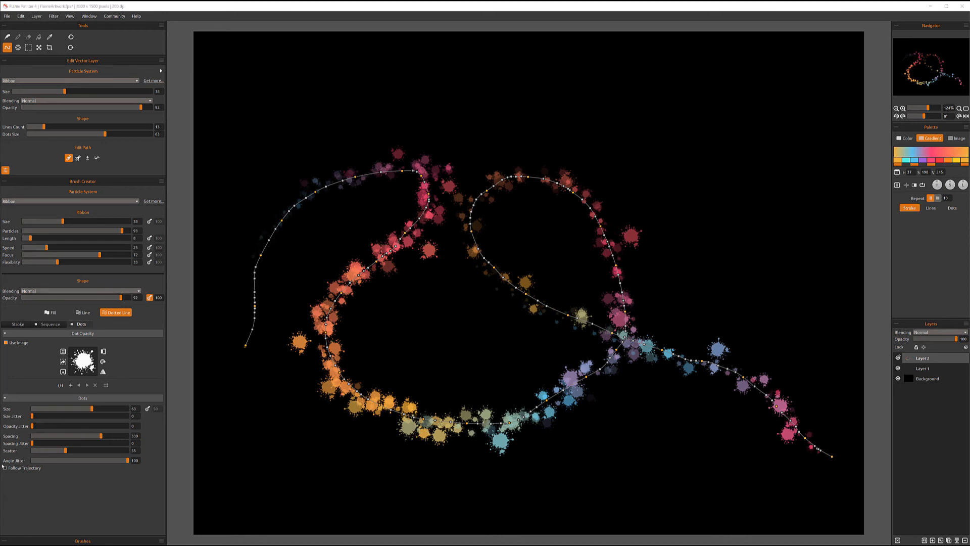
drag(127, 461, 32, 461)
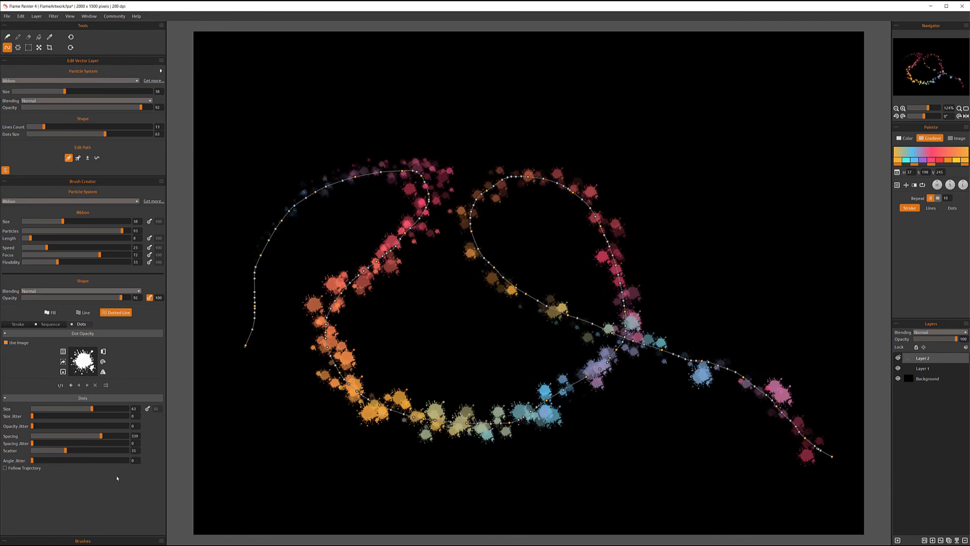
Replace the splat dot image with the tall flat shape from the image library and make the dots follow the trajectory.
click(63, 351)
drag(220, 428, 220, 415)
scroll(182, 399, up, 5)
click(177, 385)
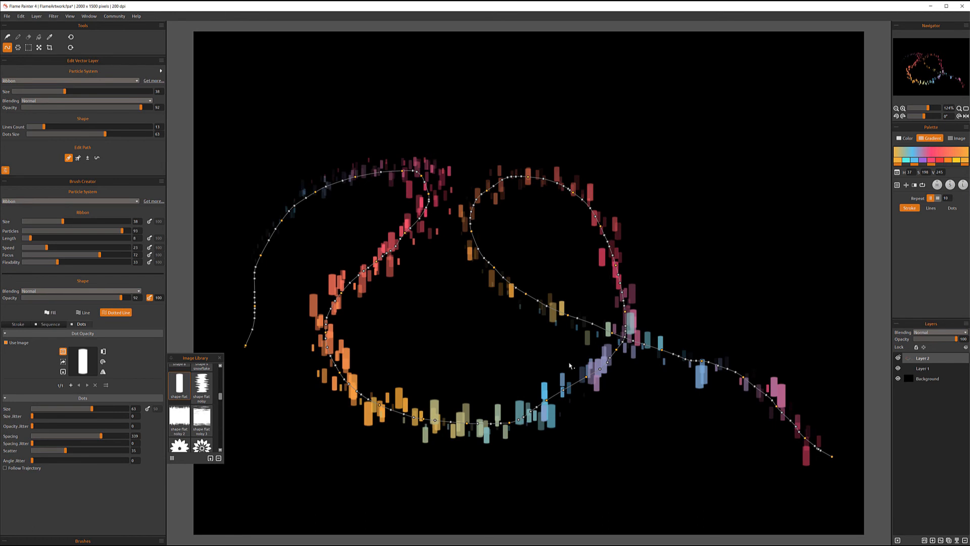
click(20, 469)
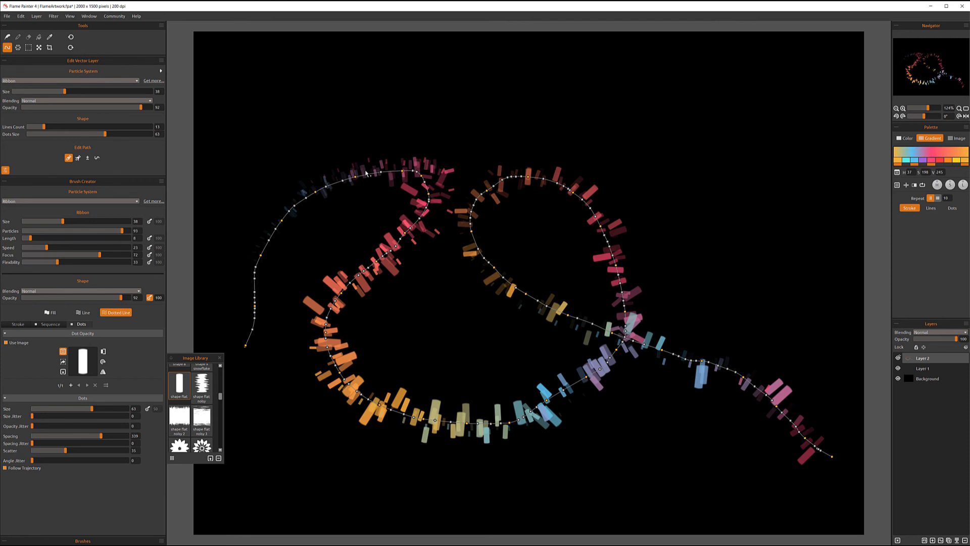
drag(202, 357, 202, 325)
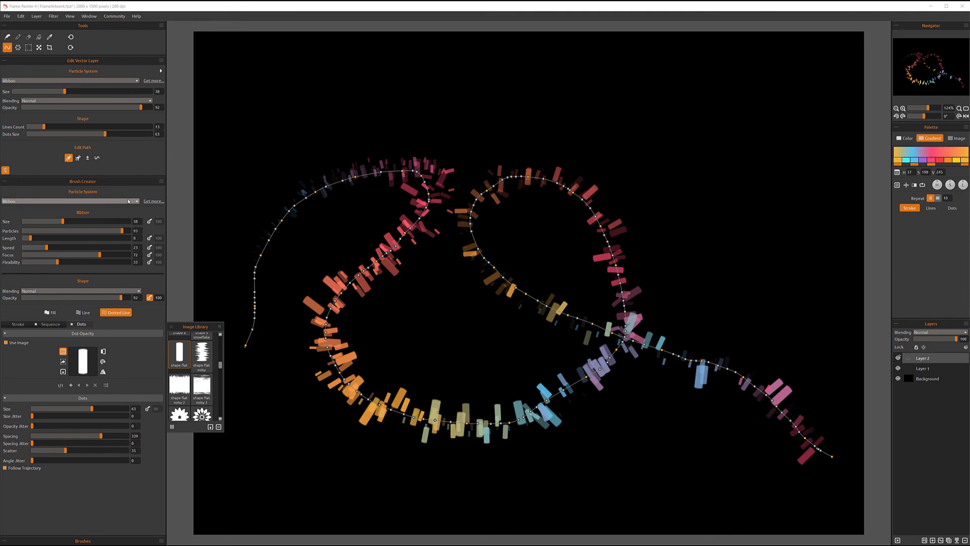
Try the Flame and Follow particle systems on the painted vector stroke.
click(108, 202)
click(106, 209)
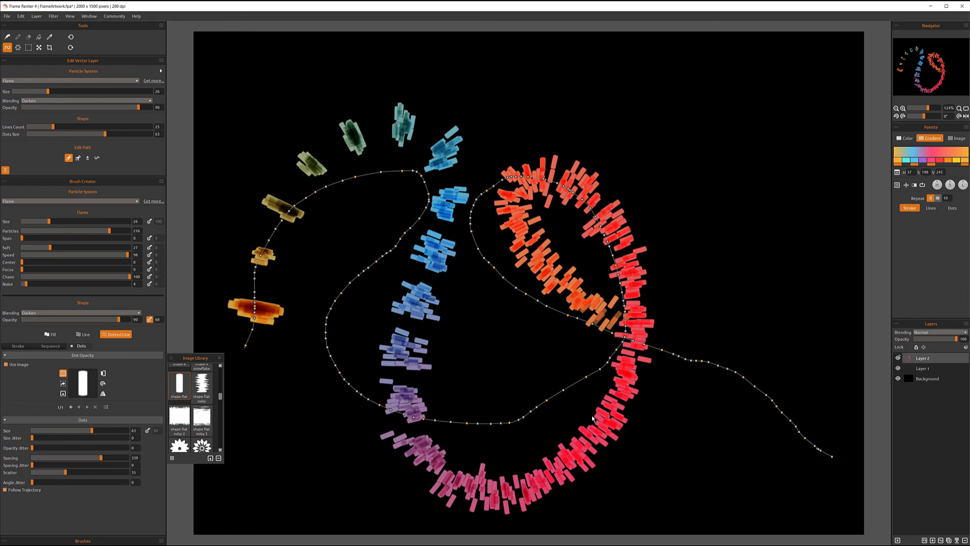
click(80, 202)
click(53, 221)
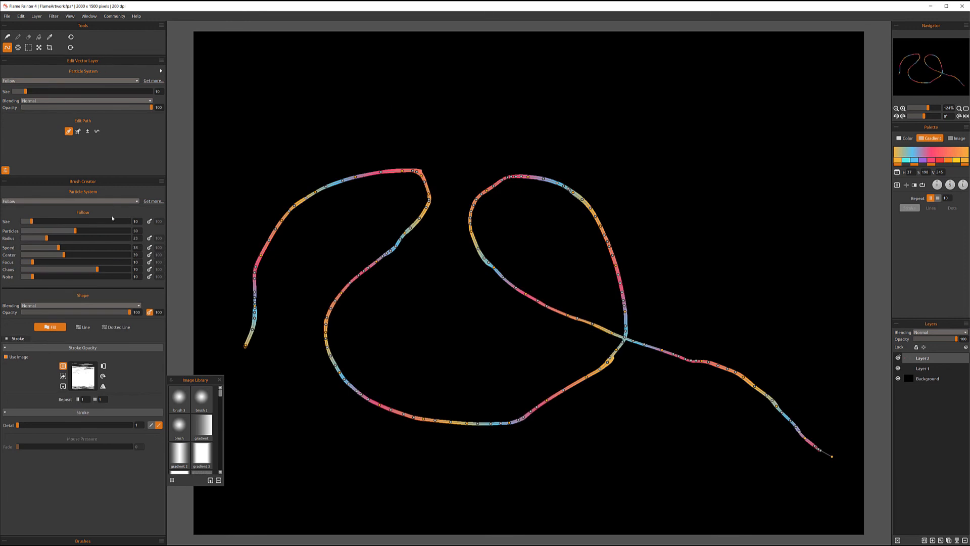
Change the stroke's particle system to Elastic, give it the Dotted Line shape and show its dot settings.
click(75, 201)
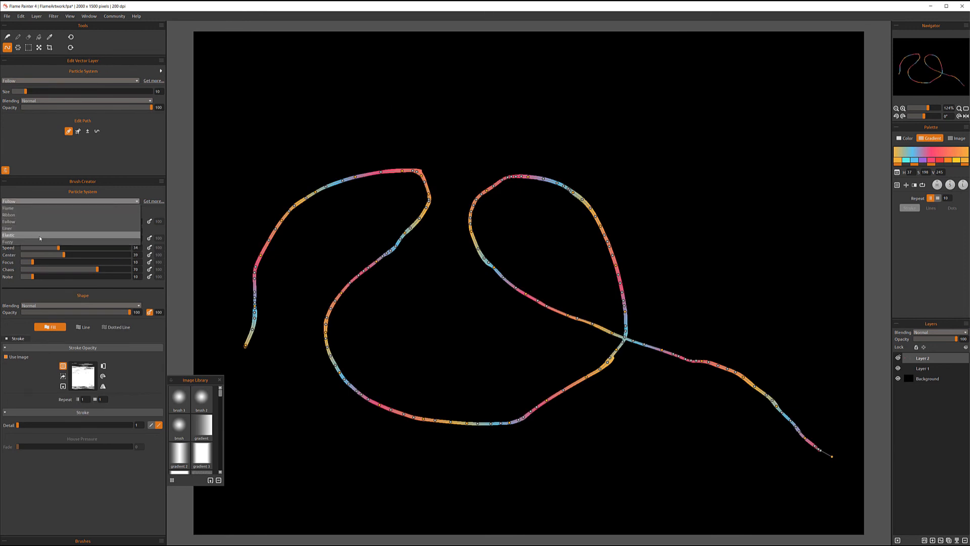
click(40, 236)
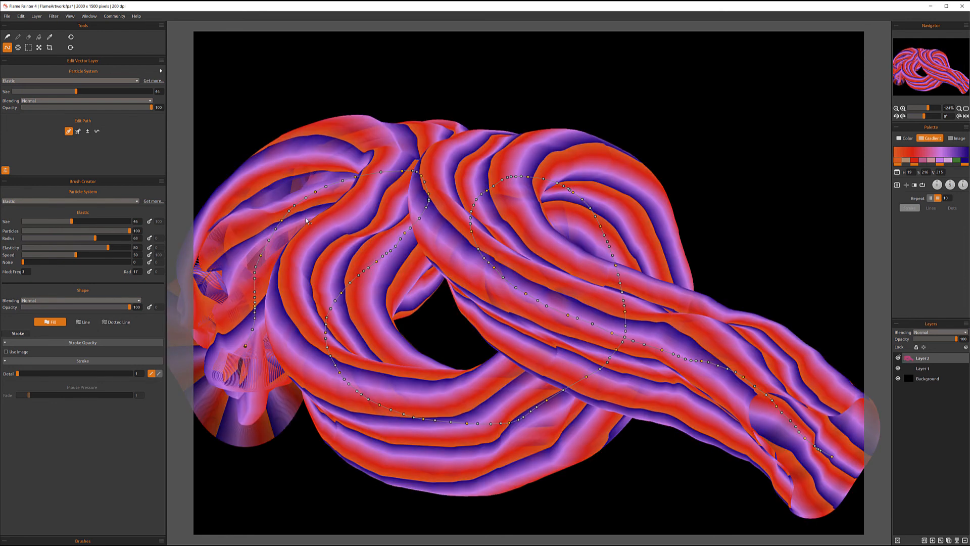
click(115, 322)
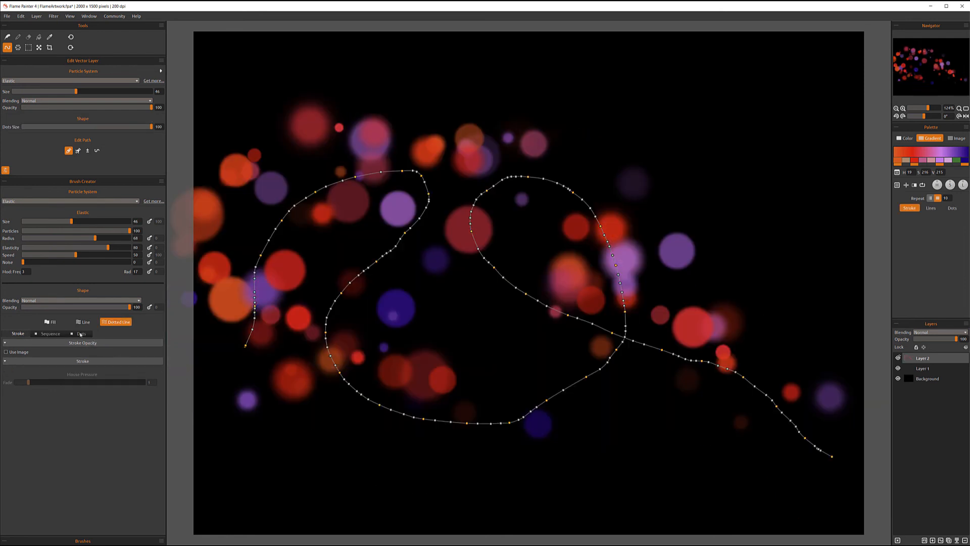
click(81, 333)
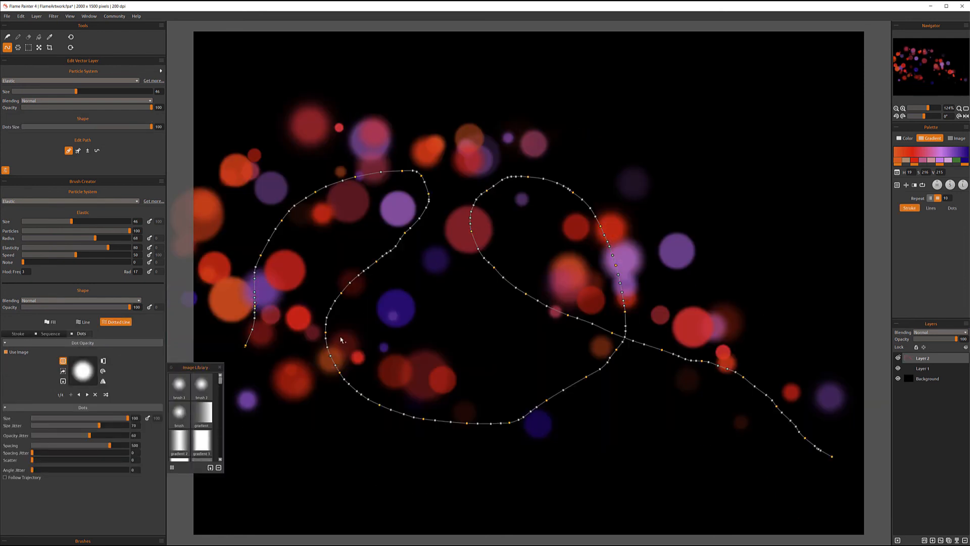